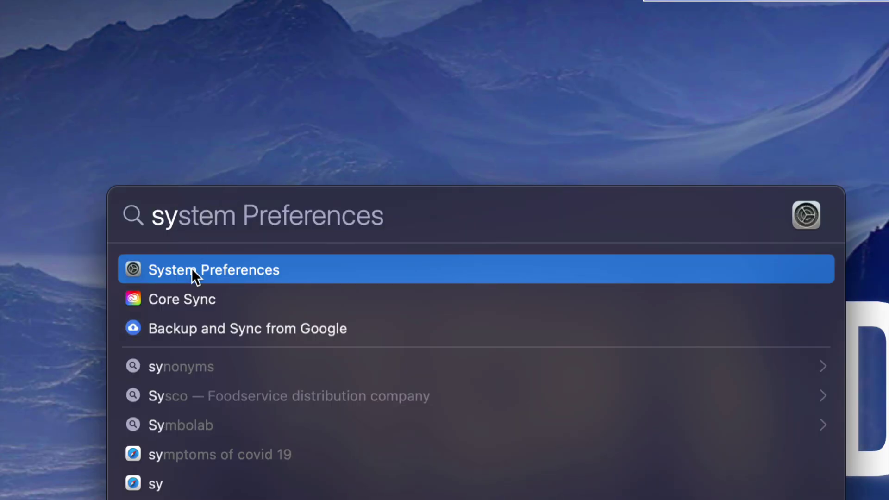
# Launch System Preferences from Spotlight and move its window higher on screen.
pyautogui.click(257, 271)
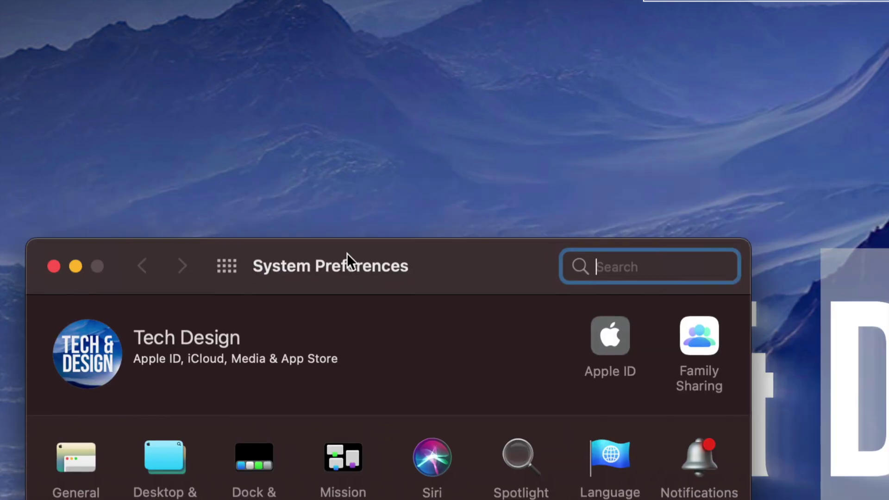
pyautogui.moveTo(347, 253); pyautogui.dragTo(438, 44)
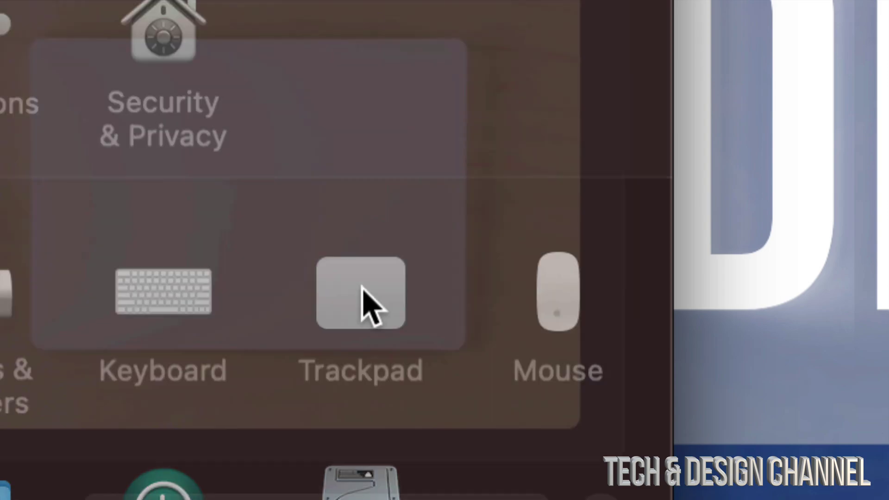
# In the Trackpad pane's Point & Click settings, enable two-finger Secondary click.
pyautogui.click(363, 288)
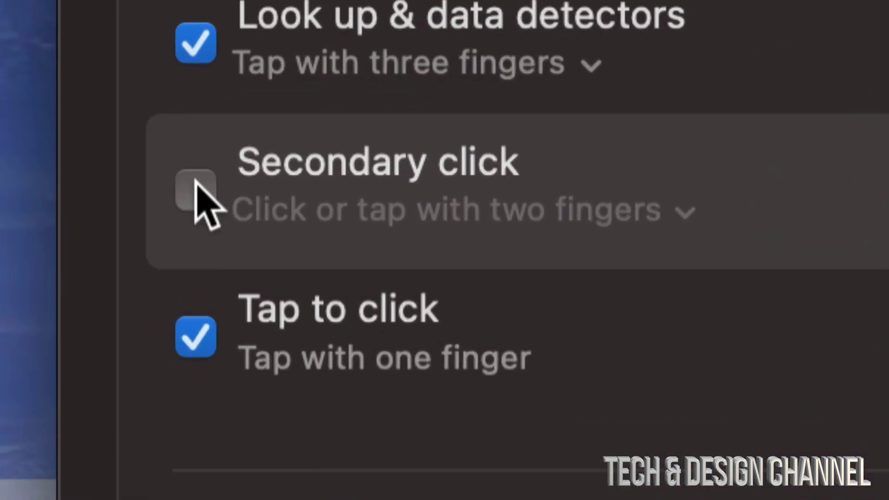
pyautogui.click(197, 188)
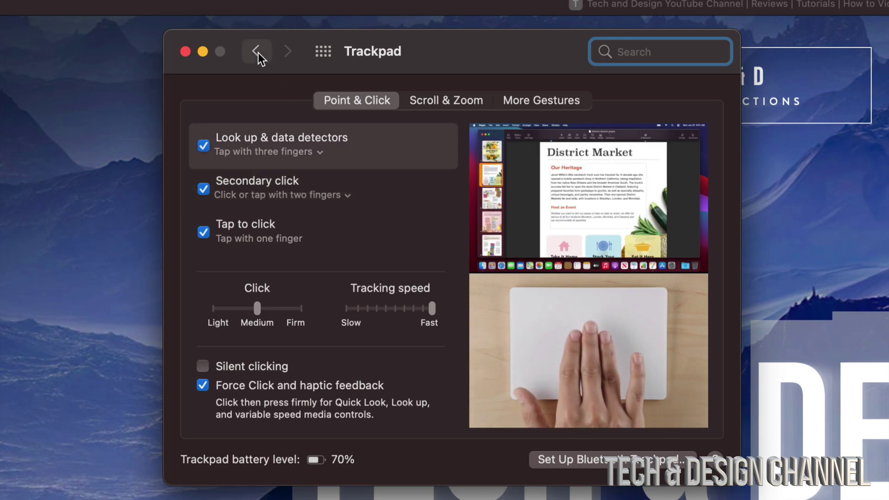
# Enable right-side Secondary click for the mouse, leaving tracking speed at Fast.
pyautogui.click(256, 52)
pyautogui.click(700, 377)
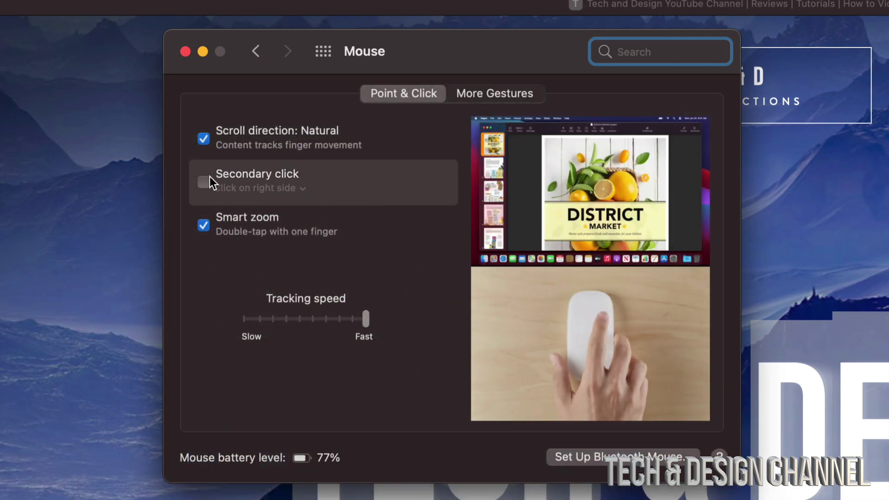
pyautogui.click(204, 182)
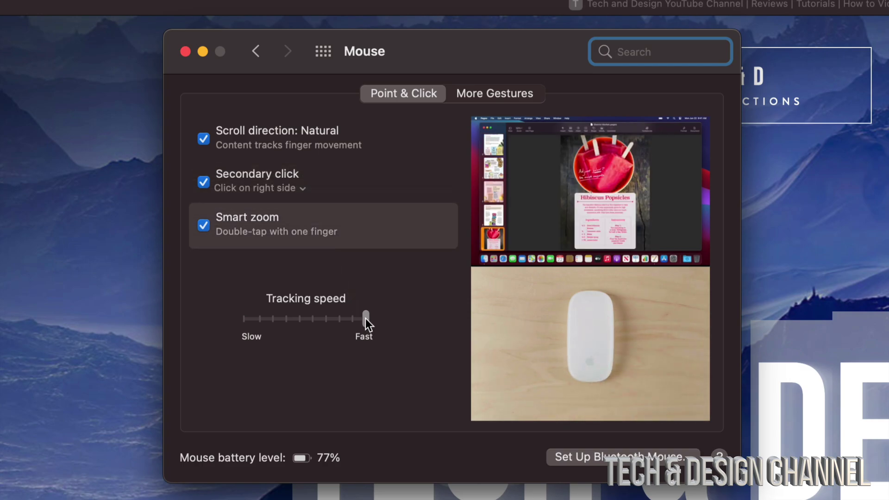
pyautogui.moveTo(365, 318); pyautogui.dragTo(240, 318)
pyautogui.moveTo(328, 319); pyautogui.dragTo(384, 319)
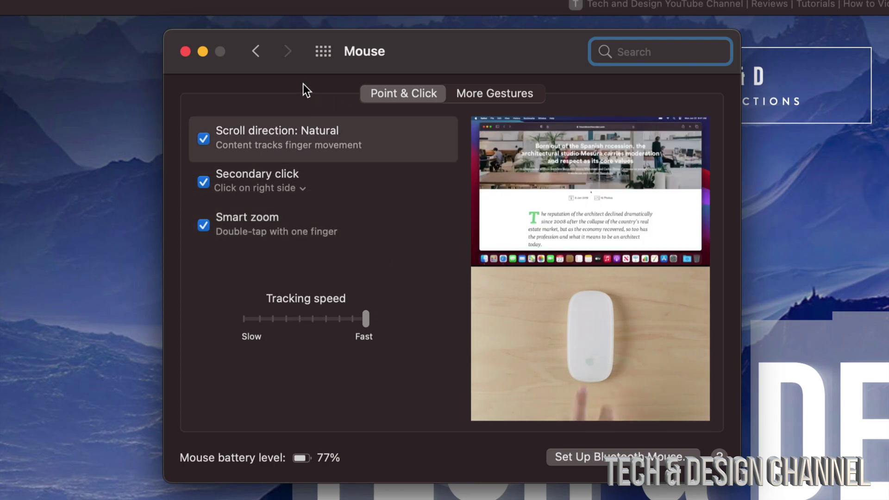
# Return to the Trackpad pane and adjust its tracking speed slider, leaving it at Fast.
pyautogui.click(256, 51)
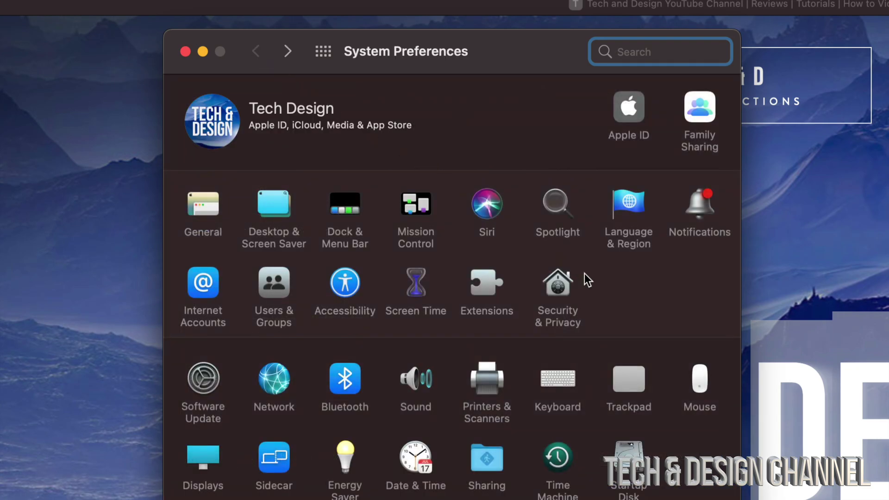
pyautogui.click(638, 381)
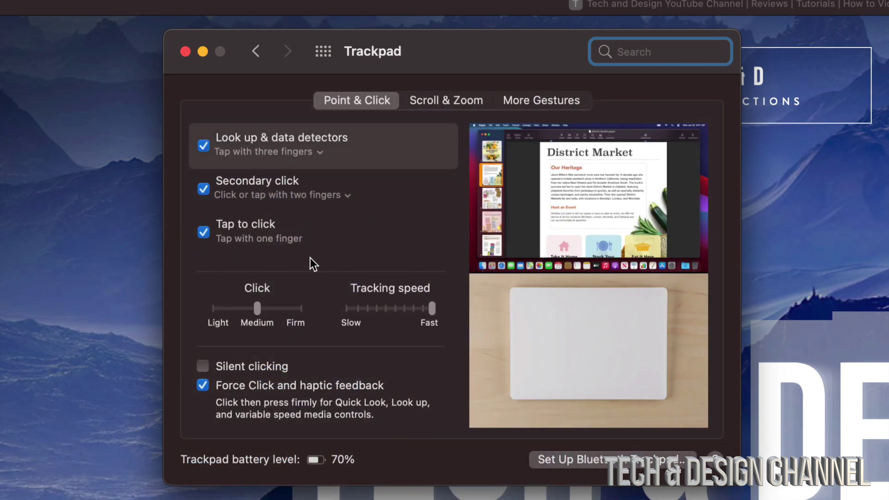
pyautogui.moveTo(431, 308)
pyautogui.mouseDown()
pyautogui.moveTo(340, 307)
pyautogui.moveTo(435, 314)
pyautogui.mouseUp()
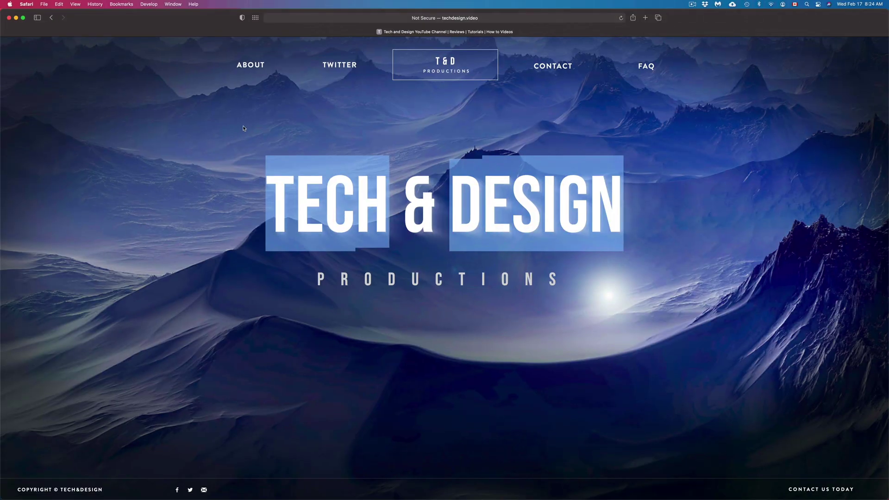
# Deselect the TECH & DESIGN heading and tile Safari to the right half of the screen.
pyautogui.click(244, 128)
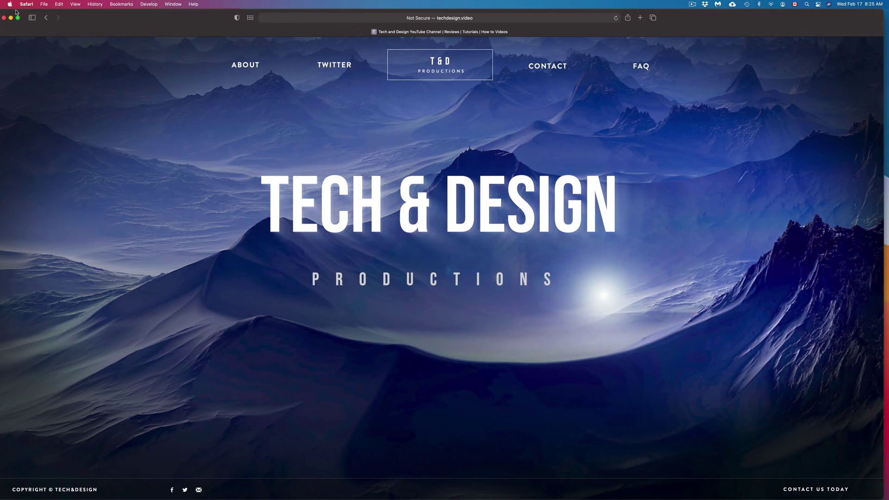
pyautogui.moveTo(16, 13); pyautogui.dragTo(21, 13)
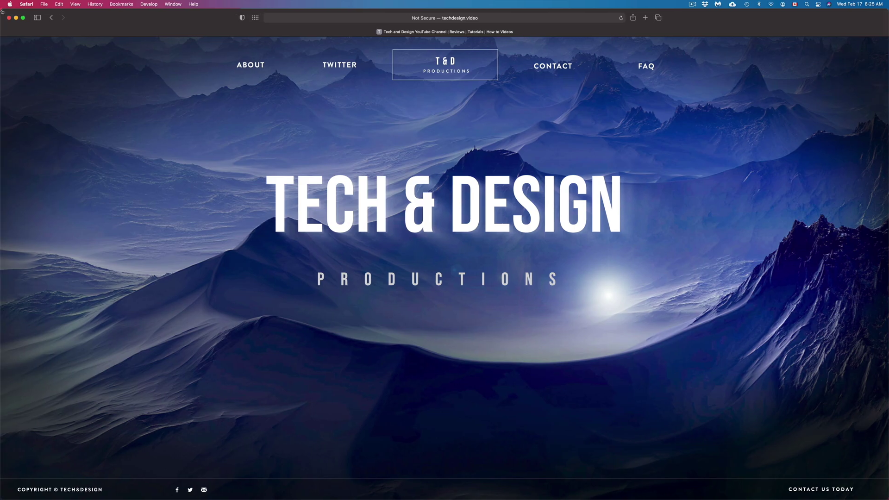
pyautogui.hotkey('ctrl', 'alt', 'Right')
# Right-click the desktop twice to show its context menu, dismissing it each time.
pyautogui.rightClick(177, 175)
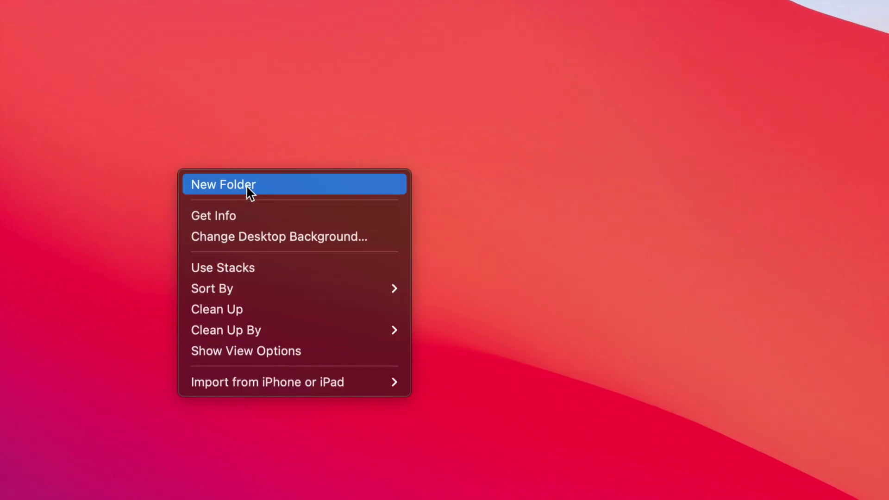
pyautogui.click(591, 205)
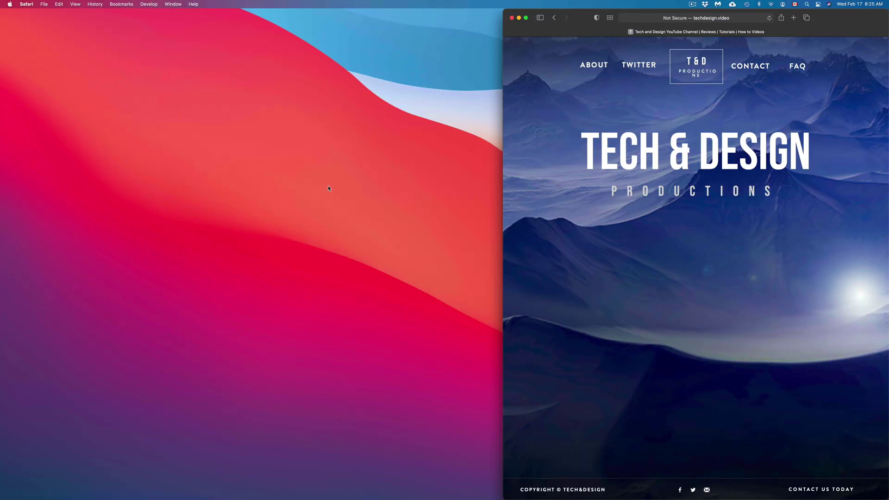
pyautogui.rightClick(295, 175)
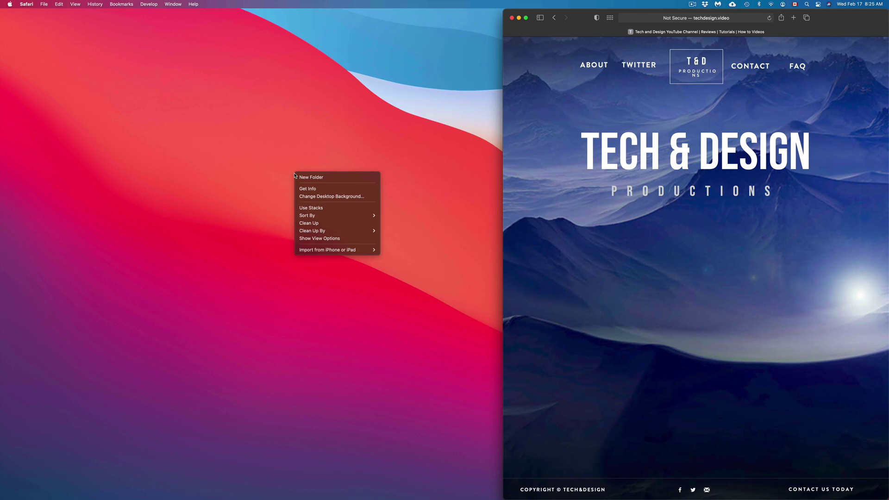
pyautogui.click(258, 159)
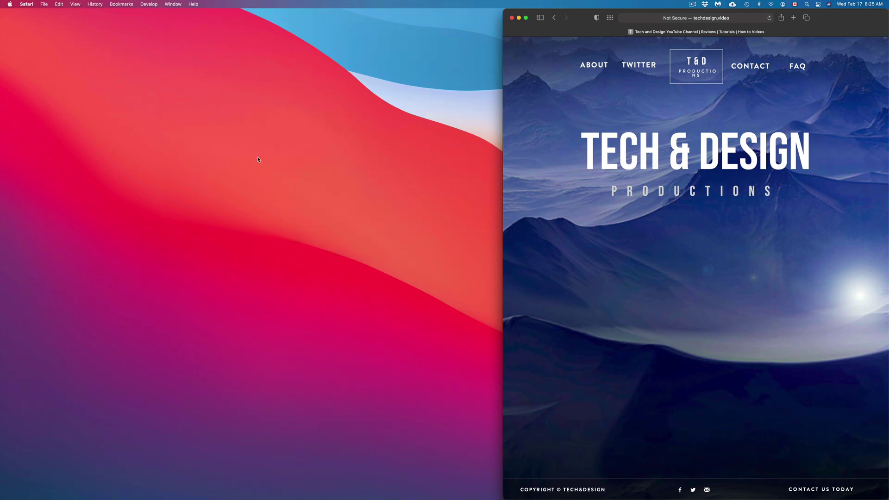